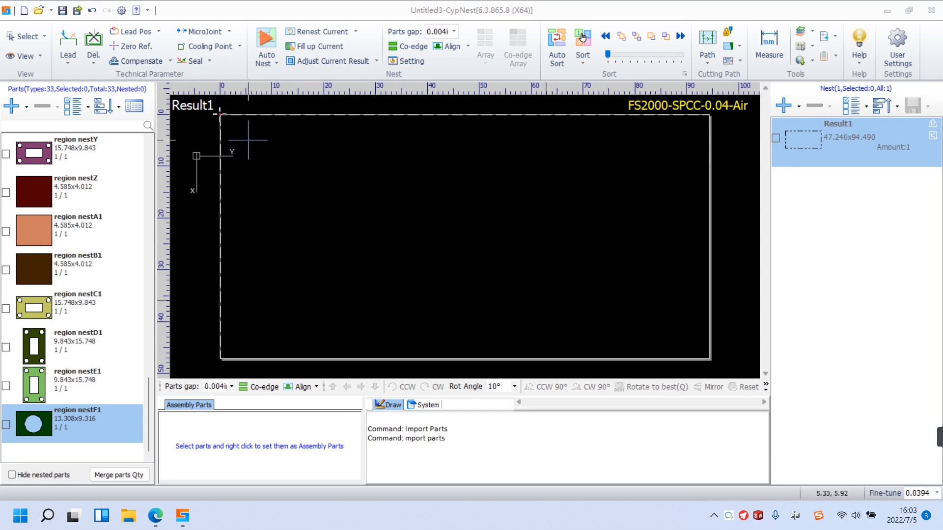
Step: Mark the region nestZ part as selected and review the Auto Nest settings for all parts and selected parts without starting a nest
click(267, 44)
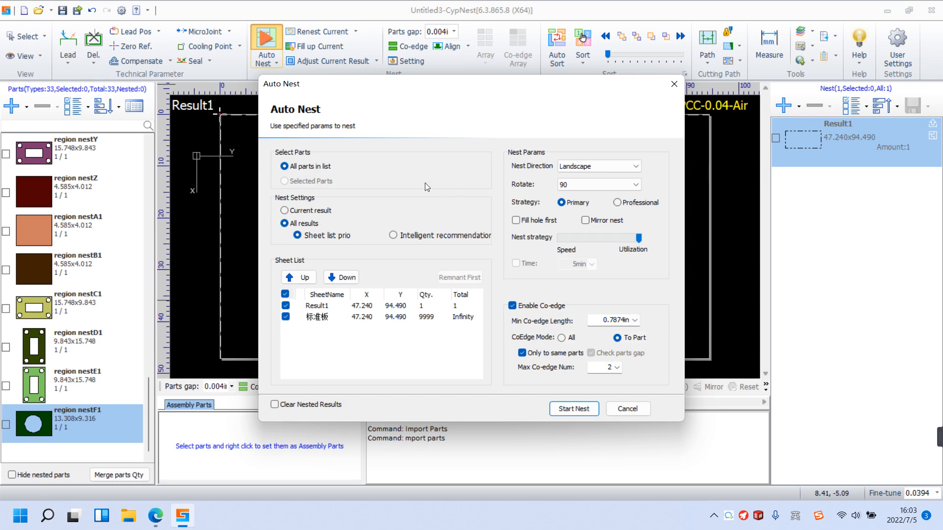
click(627, 408)
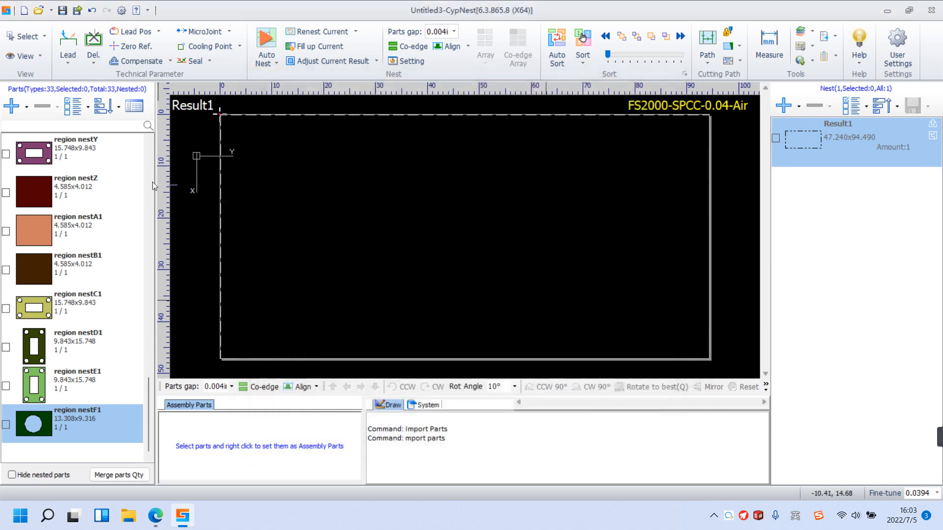
click(6, 192)
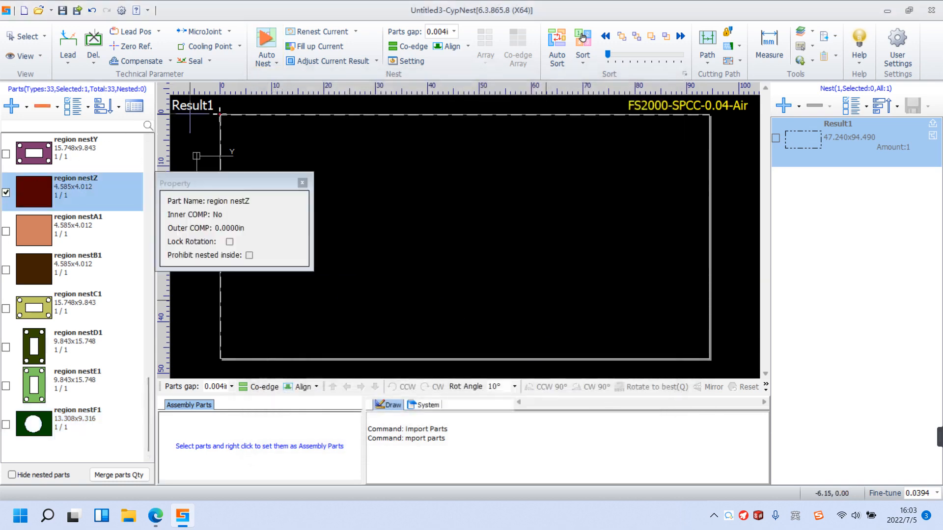
click(269, 41)
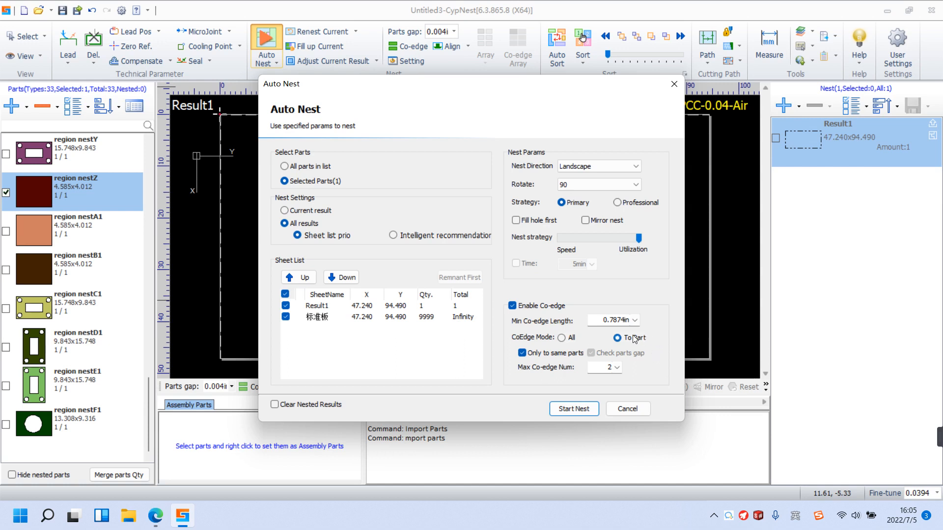
click(285, 166)
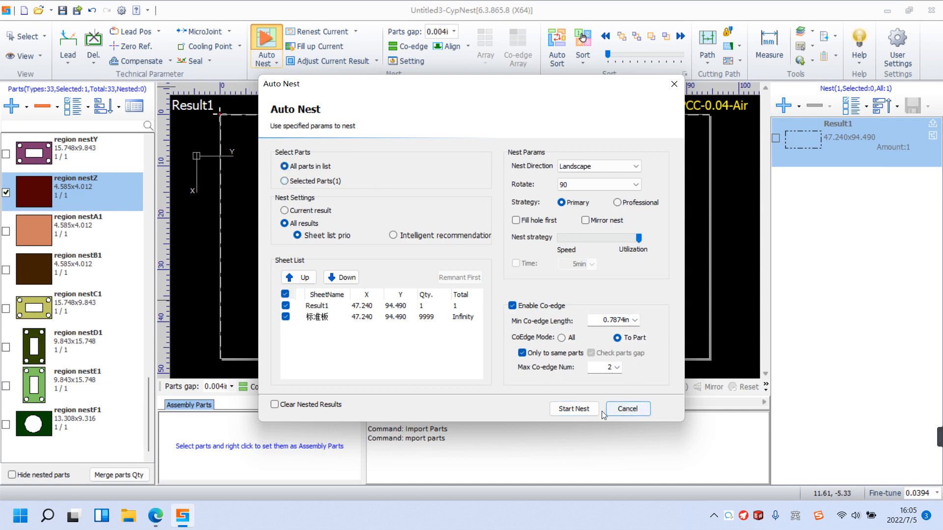
click(625, 411)
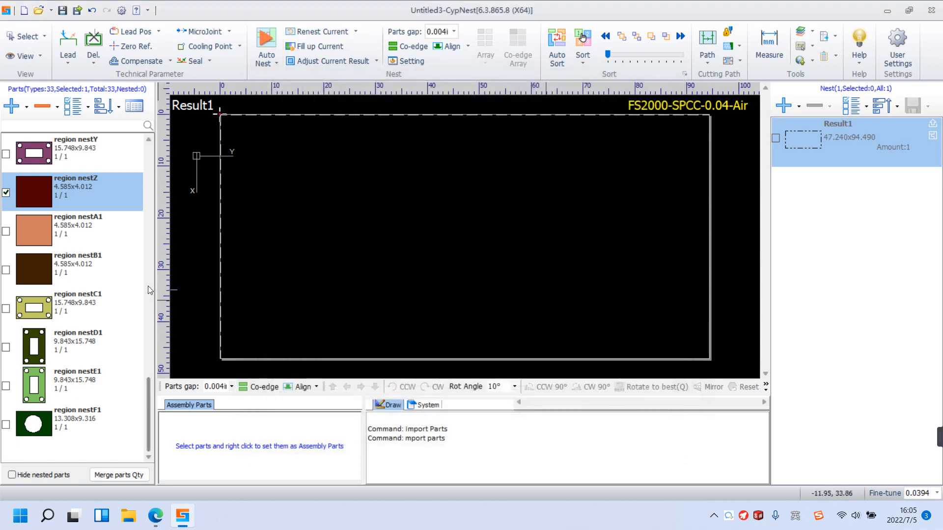
Step: Set the quantity of region nestC1 to 3, add it to the selected parts, and auto-nest the selected parts with co-edge enabled
click(72, 316)
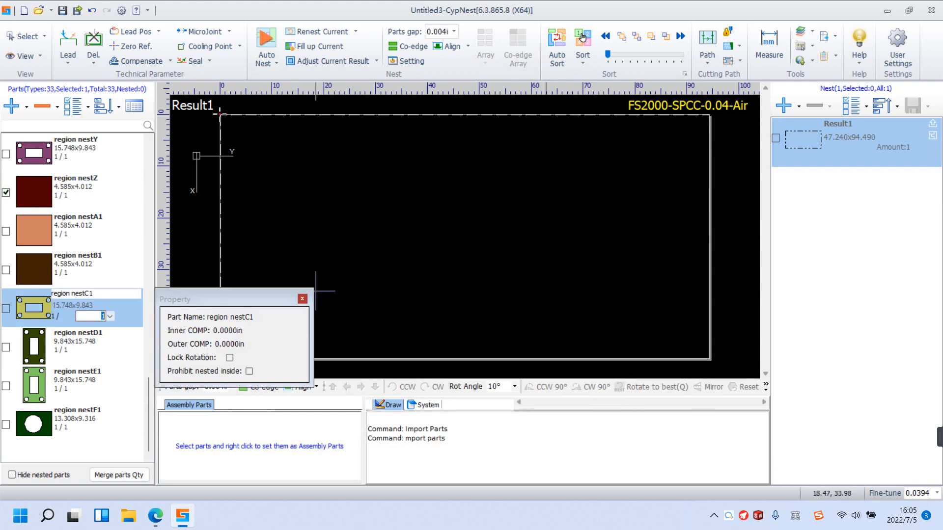
text(3)
click(6, 308)
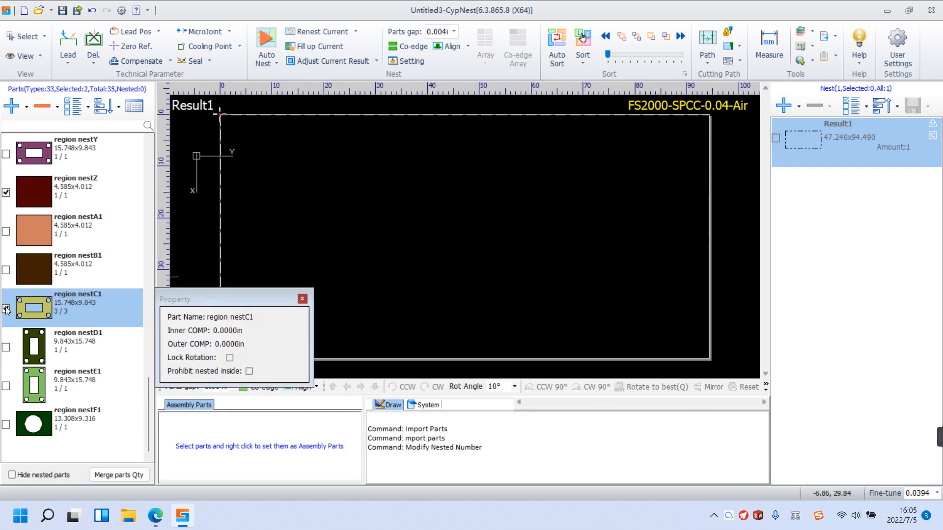
click(265, 44)
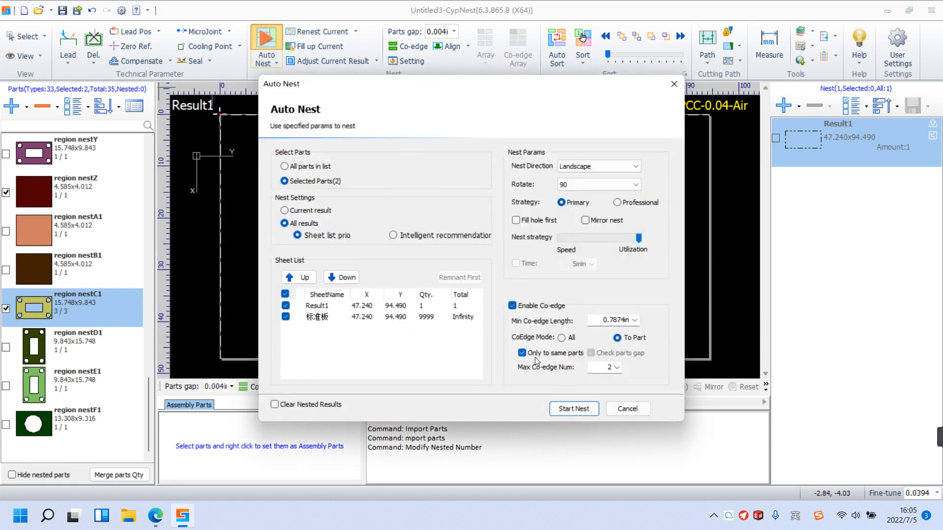
click(575, 409)
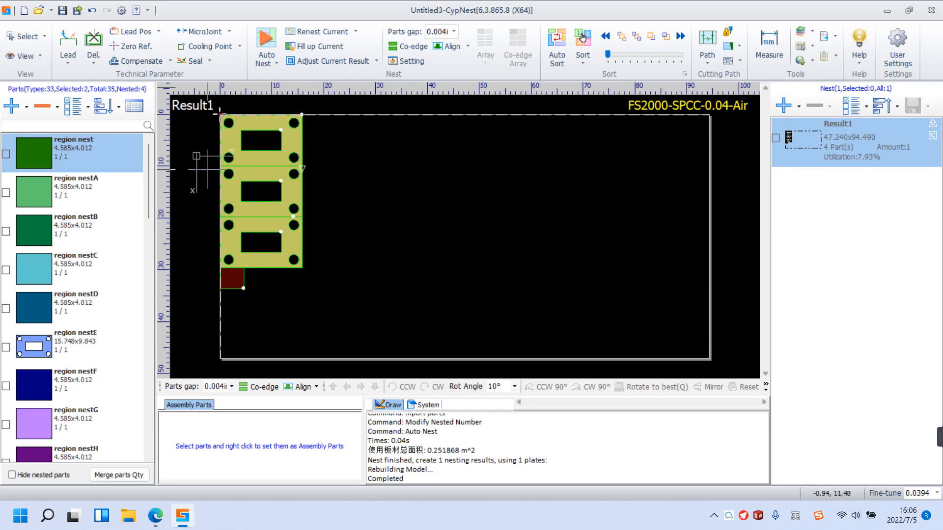
click(267, 39)
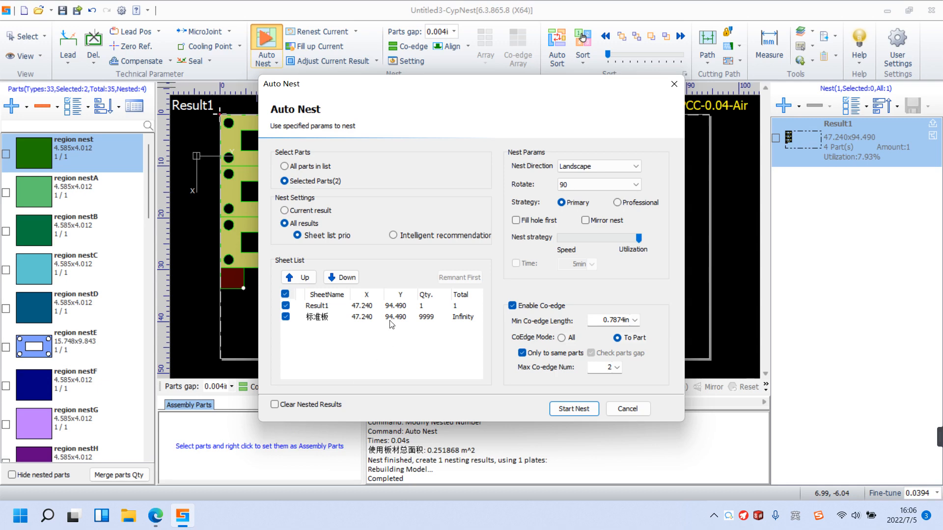
click(673, 84)
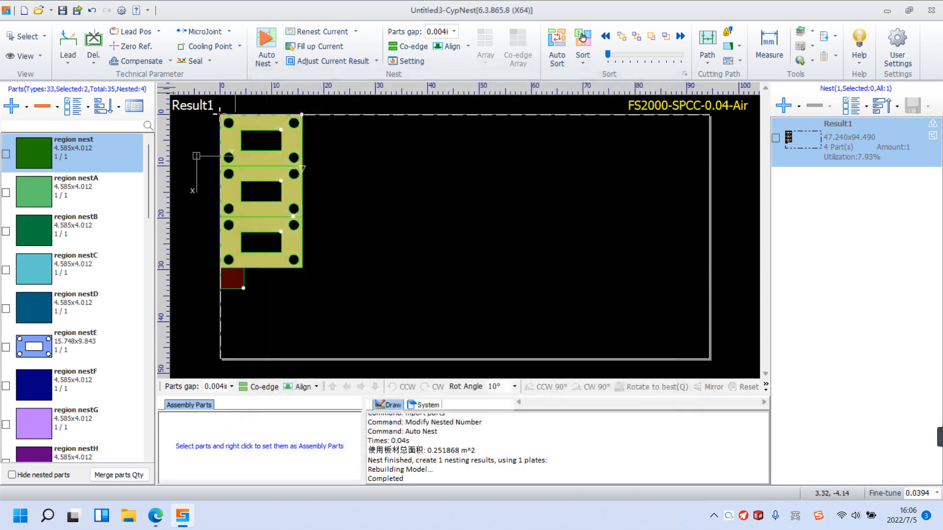
Step: Region-nest all parts in the list within a zone about 78 × 47 in drawn over the sheet's empty area beside the nested column
click(265, 64)
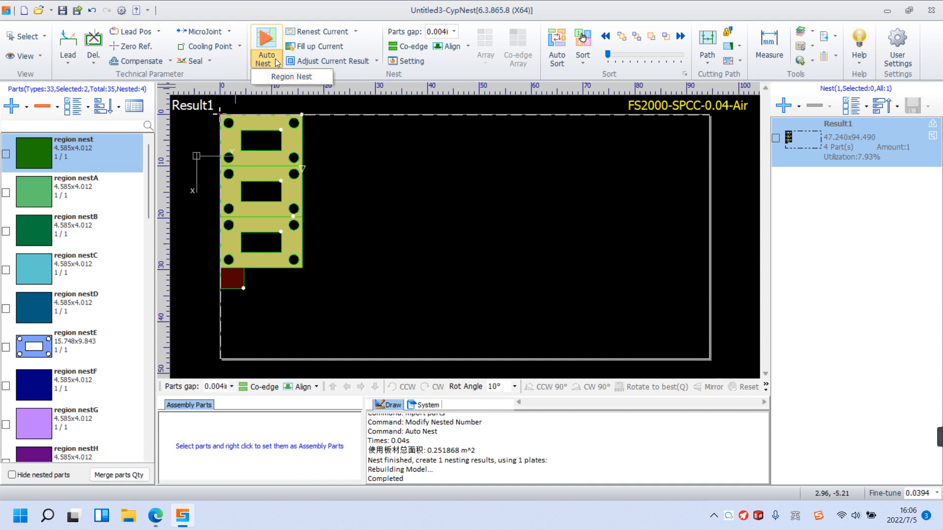
click(302, 76)
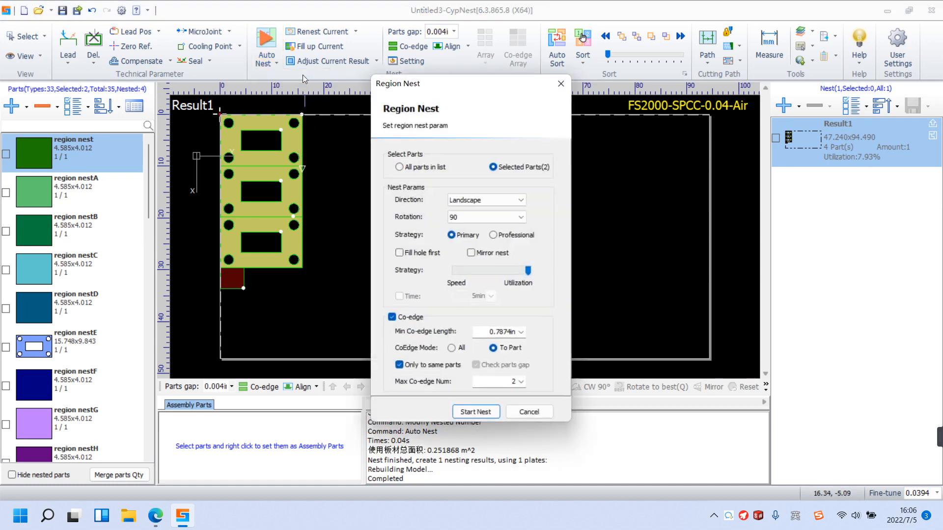
click(399, 167)
click(486, 412)
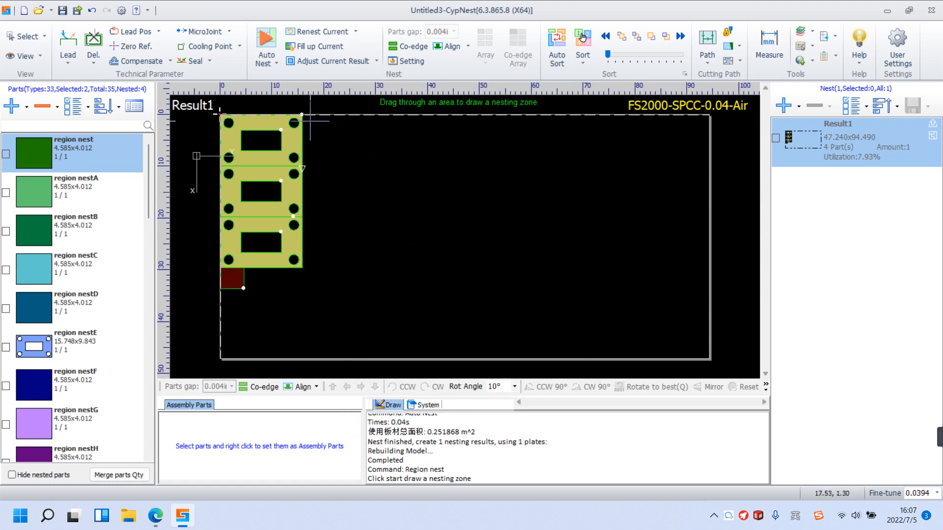
drag(301, 114, 706, 356)
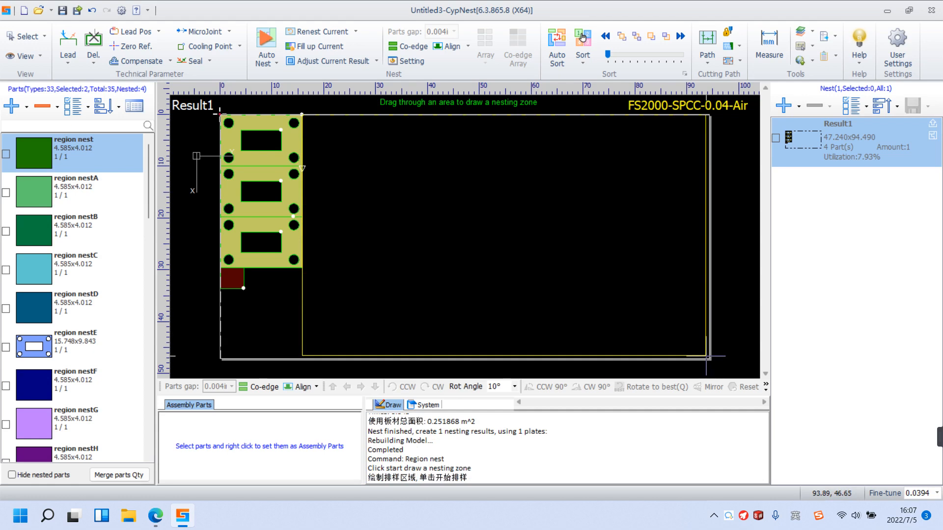
drag(706, 355, 705, 355)
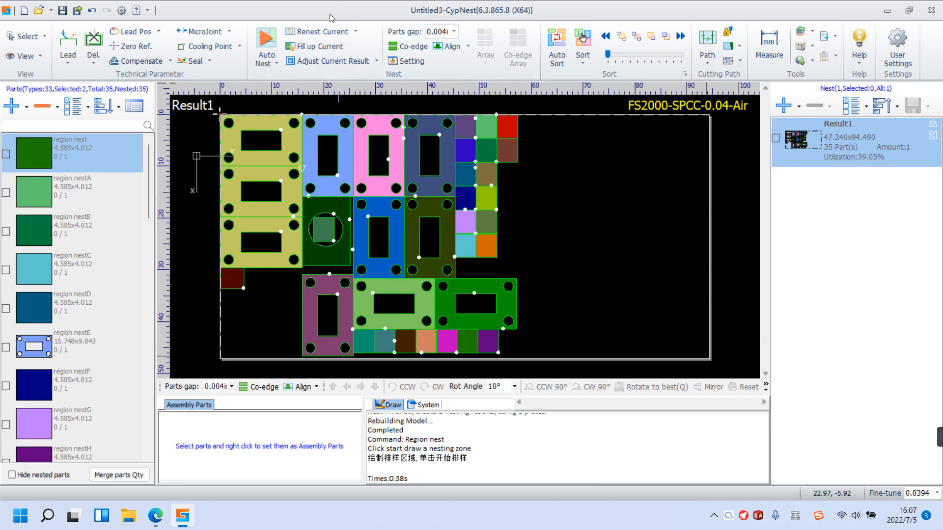
click(355, 32)
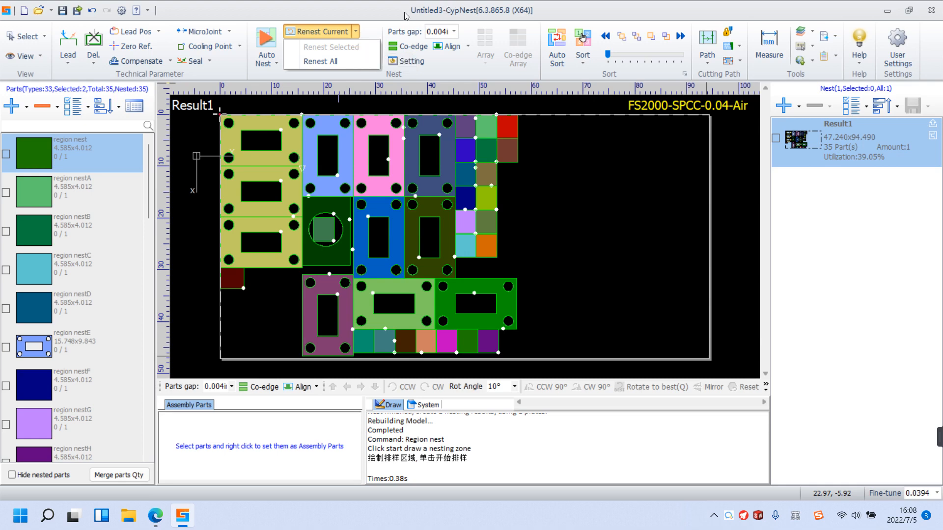
click(392, 10)
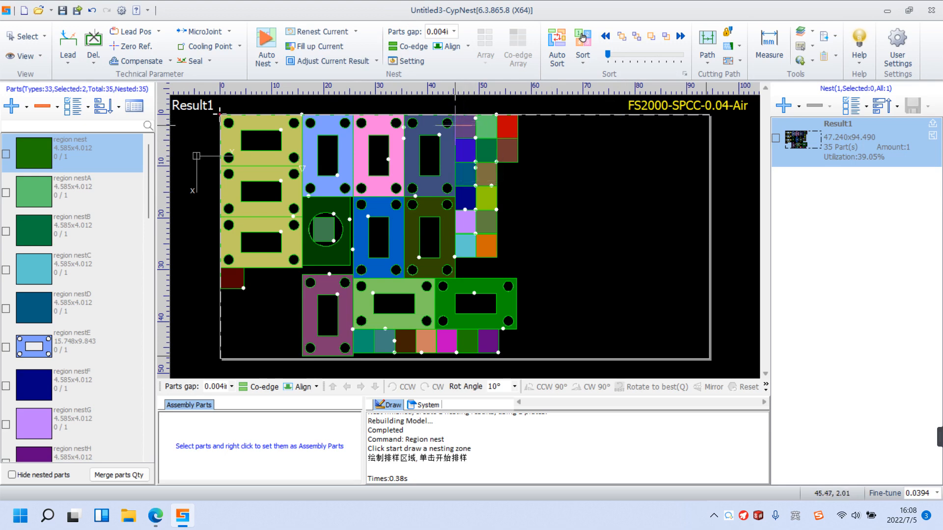
click(355, 32)
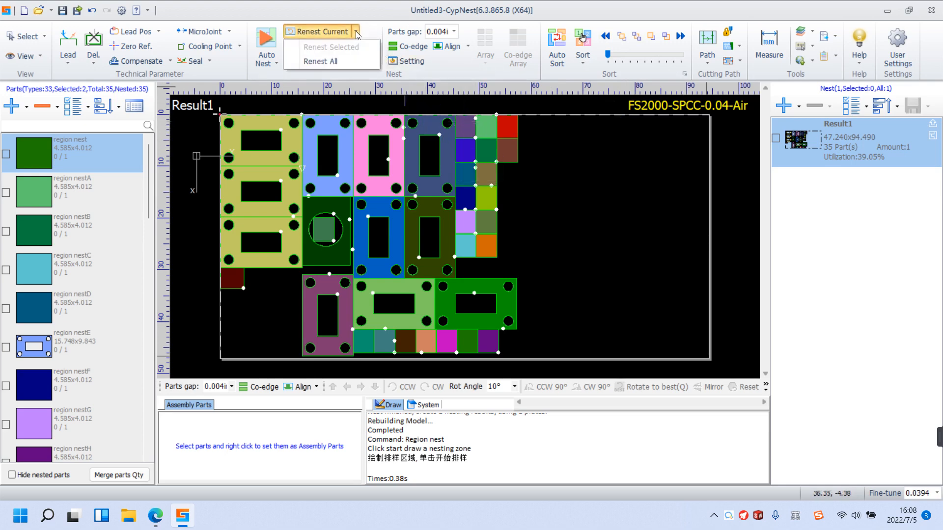
click(356, 32)
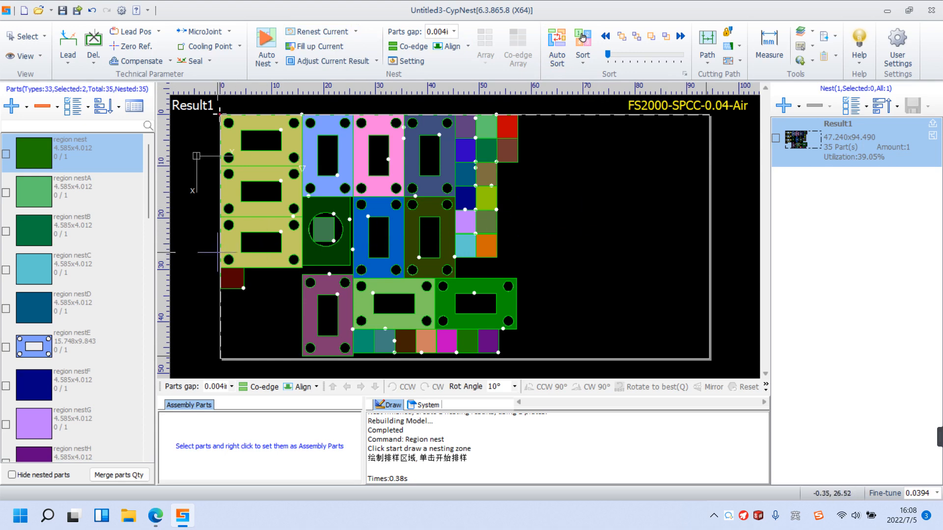
Step: Set the quantity of region nestE to 15, select it, and fill up the current sheet with the selected parts
click(67, 354)
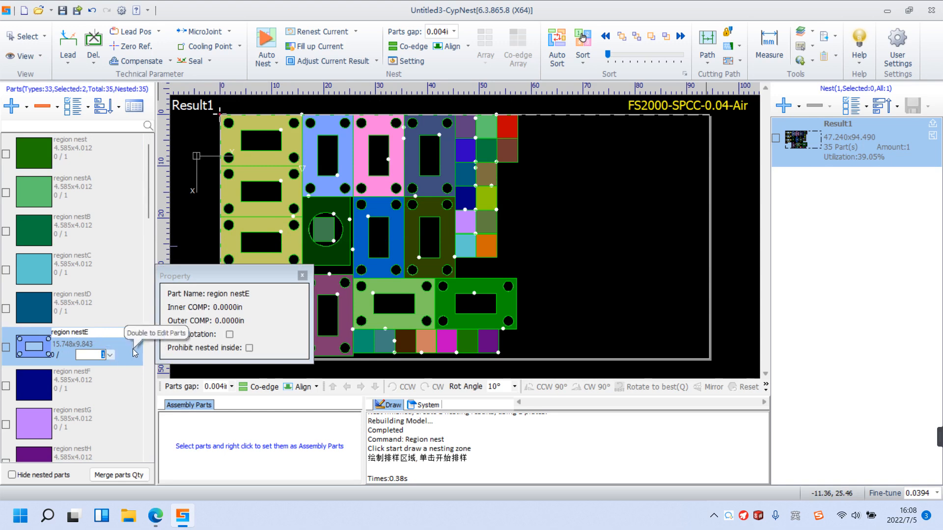
text(15)
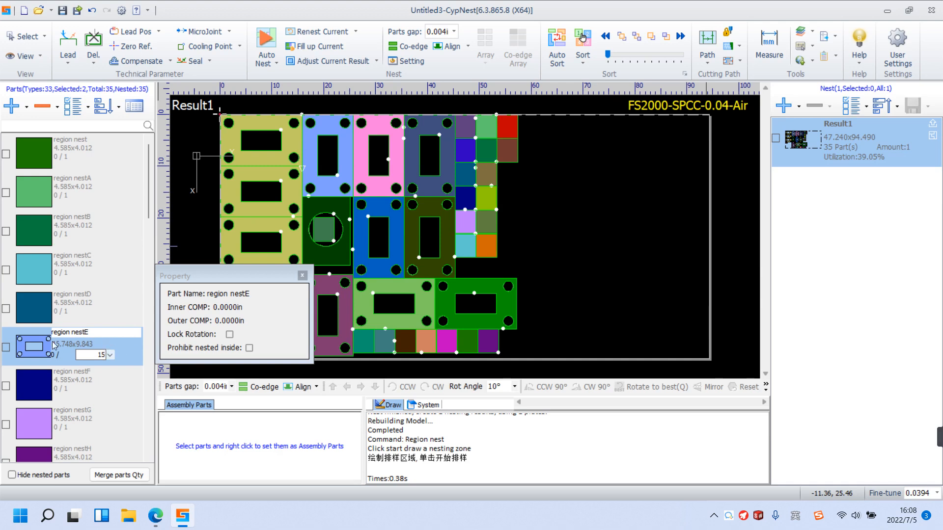
key(Return)
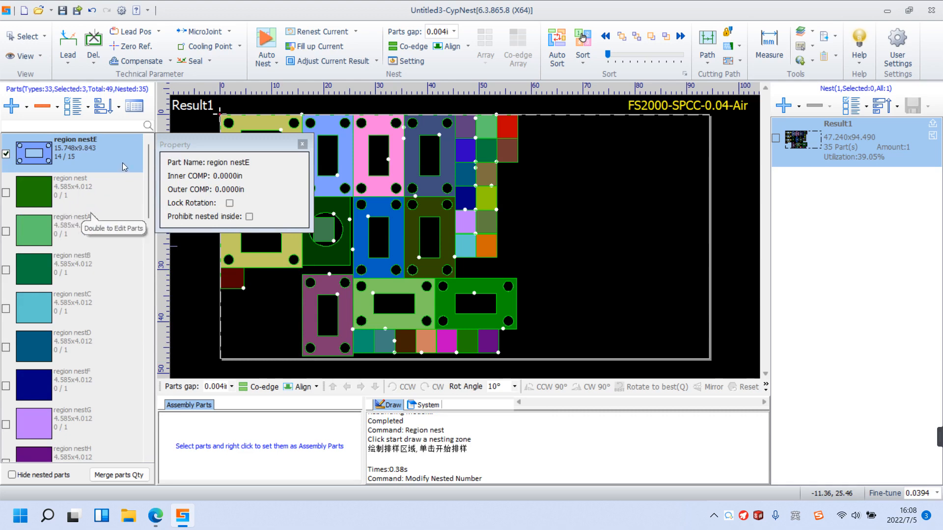
click(320, 46)
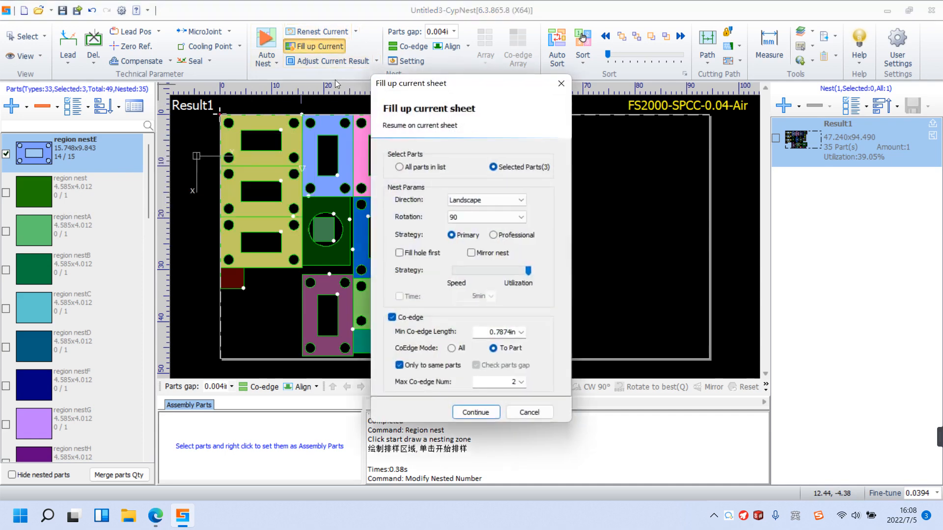
click(475, 412)
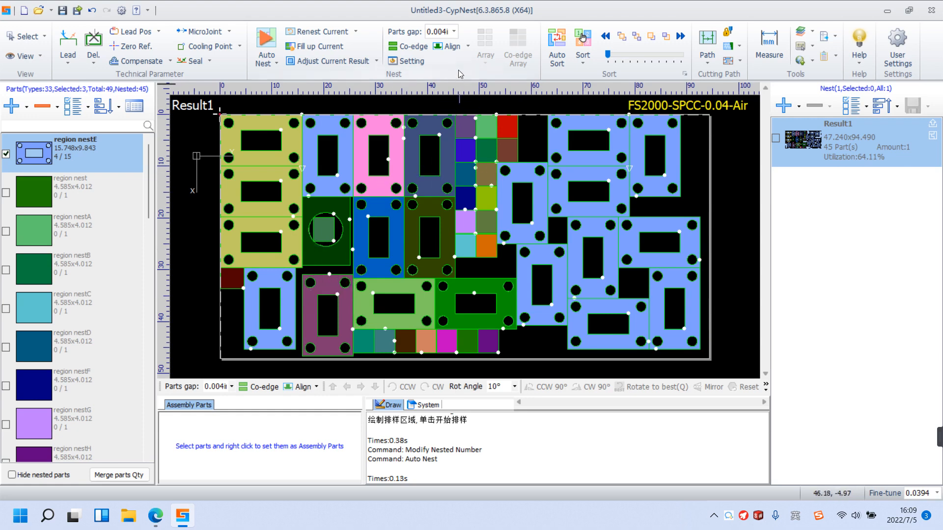
Step: Adjust the current nest result, centering all parts with 3.937 in remnant reserved, centering inner parts, and adjusting part distance to 0.0394 in
click(353, 62)
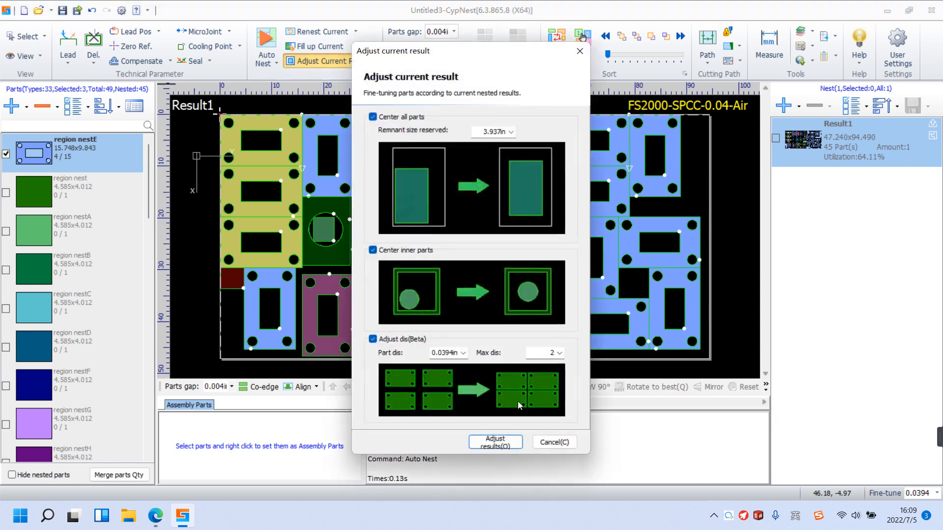
click(495, 442)
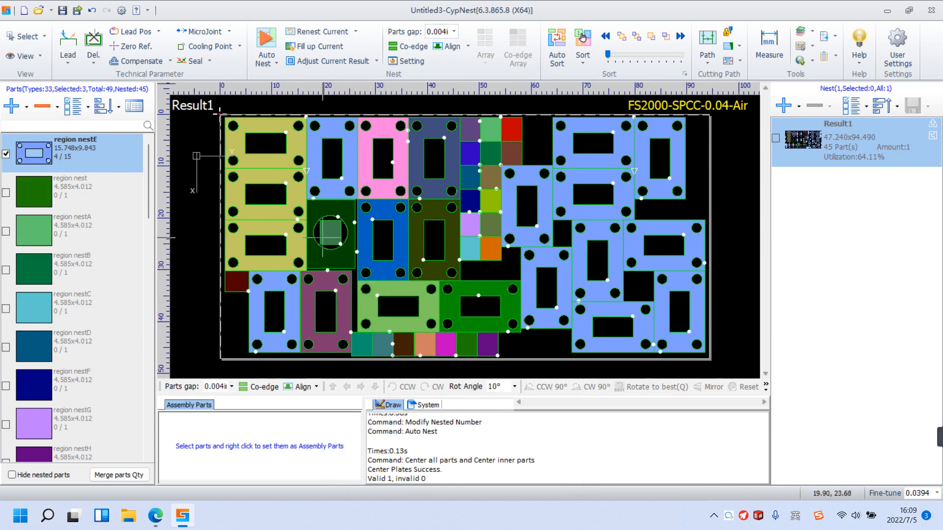